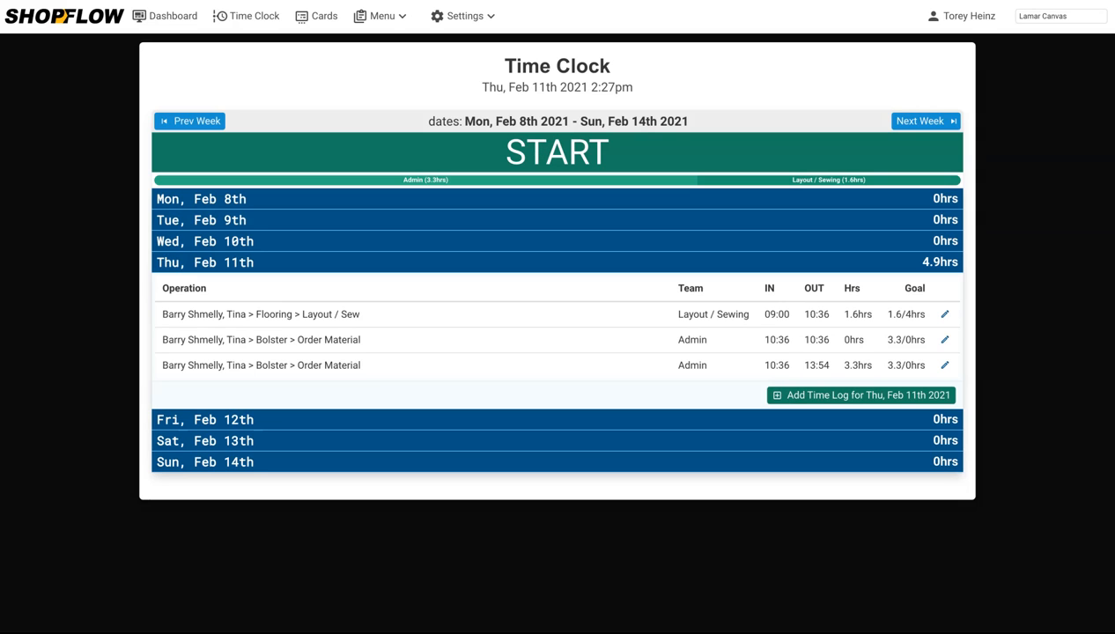
Start work on the Back to Back Cushion > Order Material operation, leaving the notes empty.
{"action": "left_click", "coordinate": [553, 153]}
{"action": "left_click", "coordinate": [302, 272]}
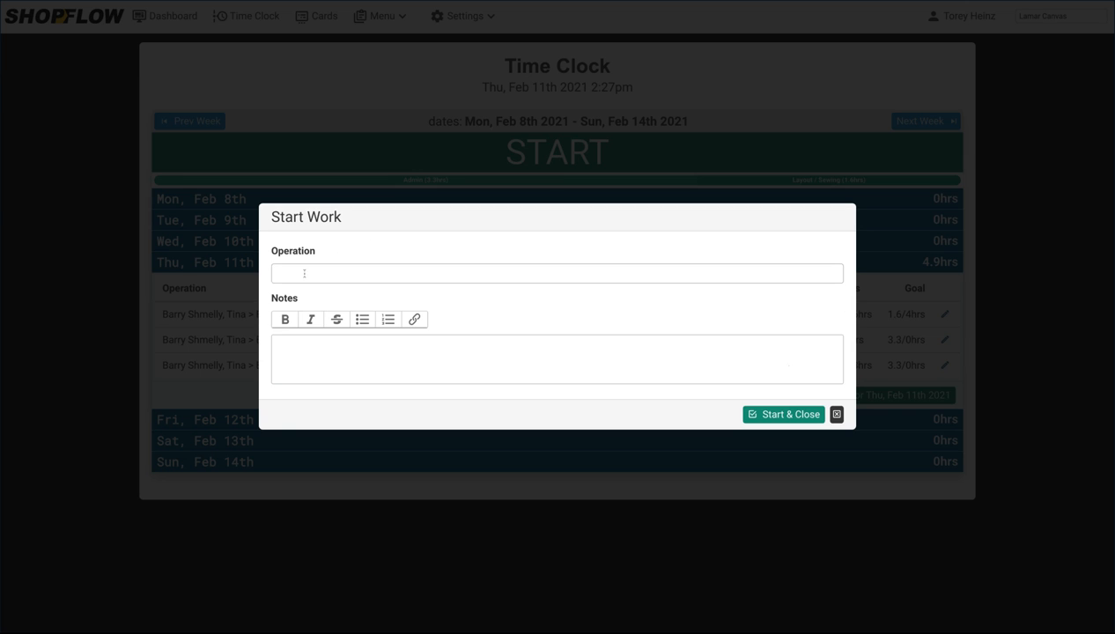
{"action": "left_click", "coordinate": [324, 274]}
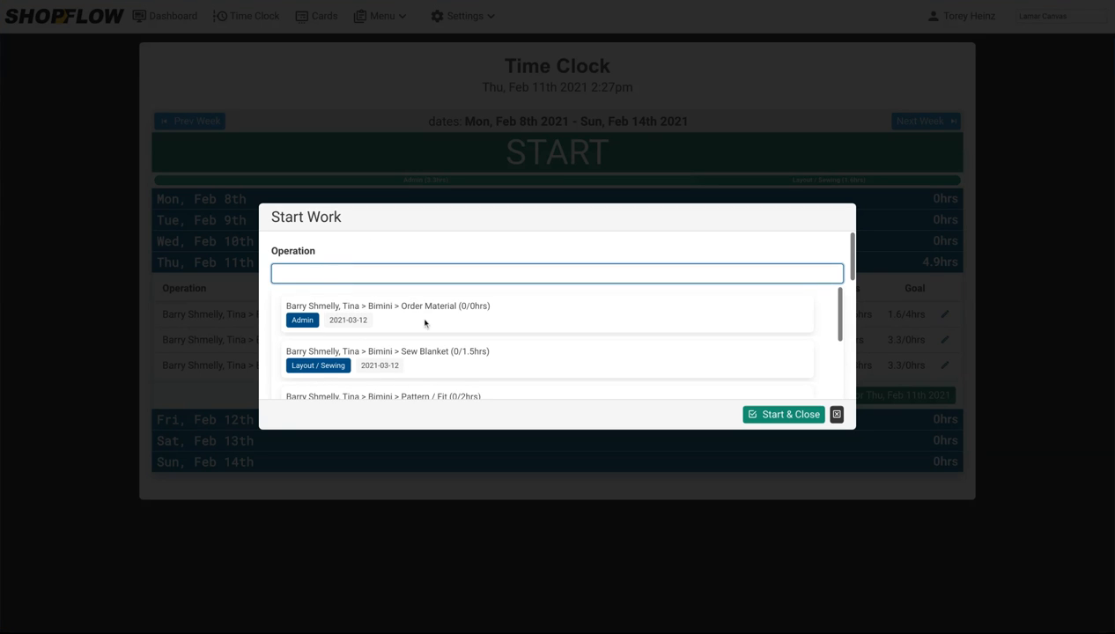
{"action": "scroll", "coordinate": [423, 323], "scroll_direction": "down", "scroll_amount": 3}
{"action": "scroll", "coordinate": [425, 323], "scroll_direction": "down", "scroll_amount": 5}
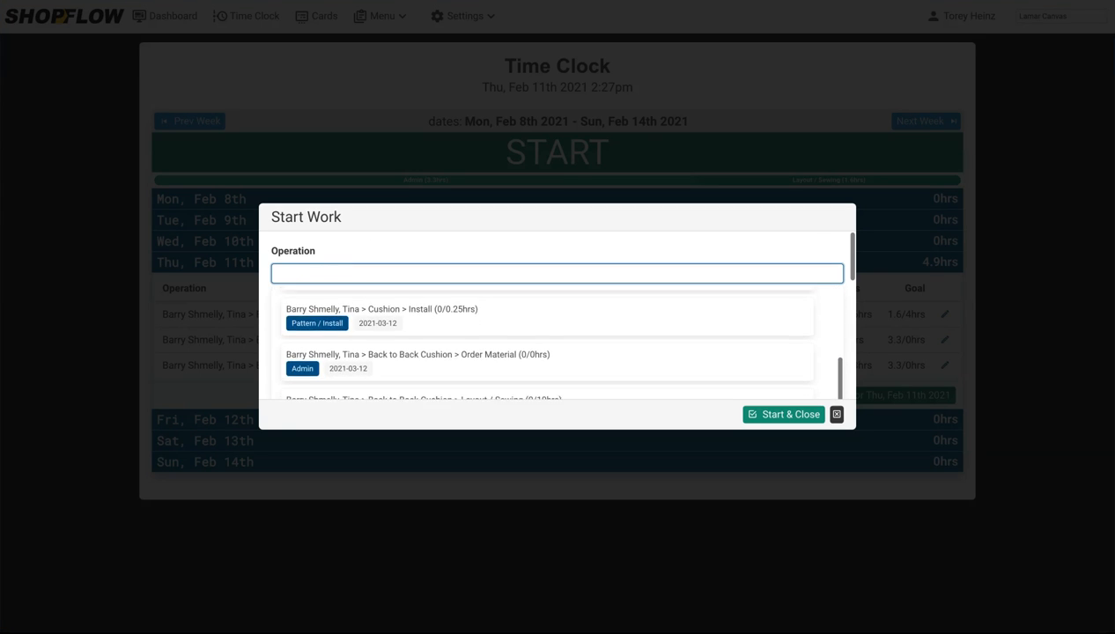
{"action": "scroll", "coordinate": [551, 343], "scroll_direction": "down", "scroll_amount": 2}
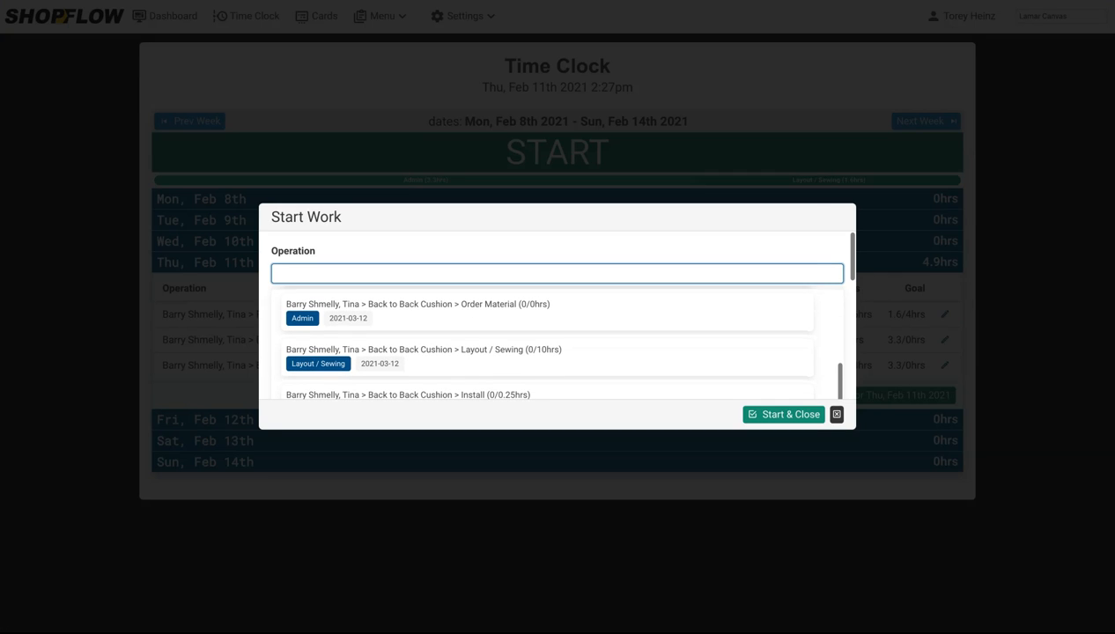
{"action": "left_click", "coordinate": [458, 315]}
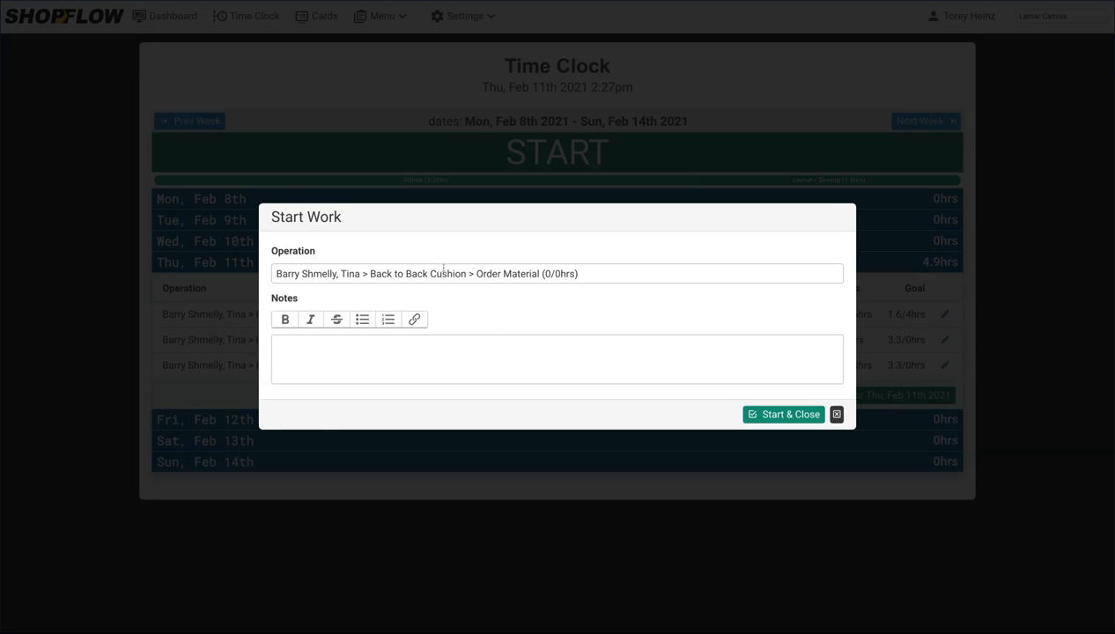
{"action": "left_click", "coordinate": [789, 414]}
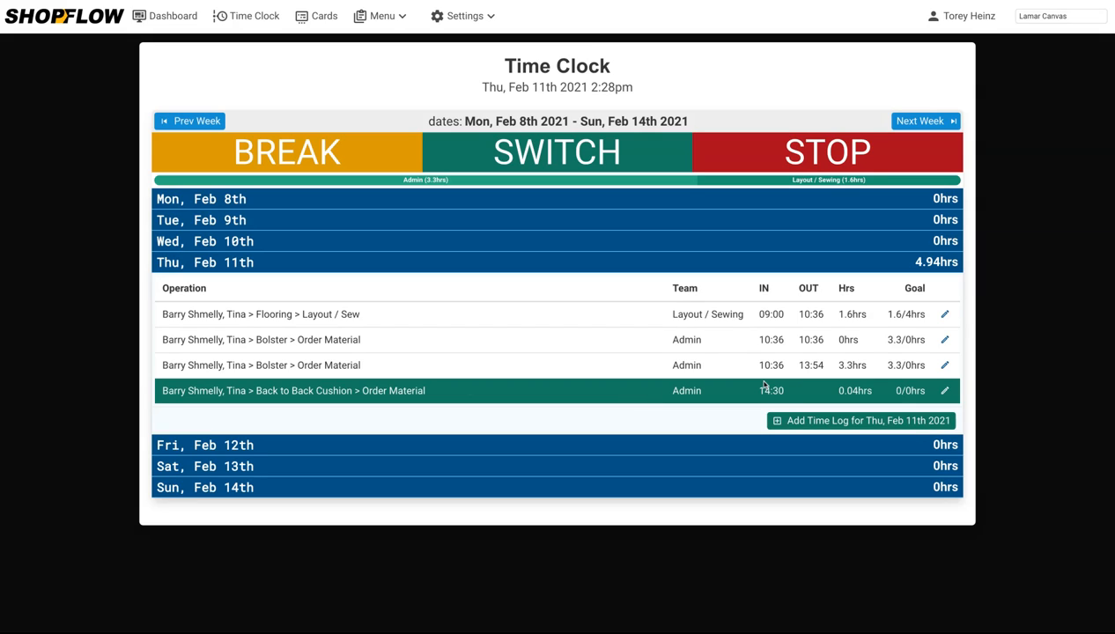
Set the start time of the running Back to Back Cushion > Order Material entry to 14:15 and save it.
{"action": "left_click", "coordinate": [946, 392]}
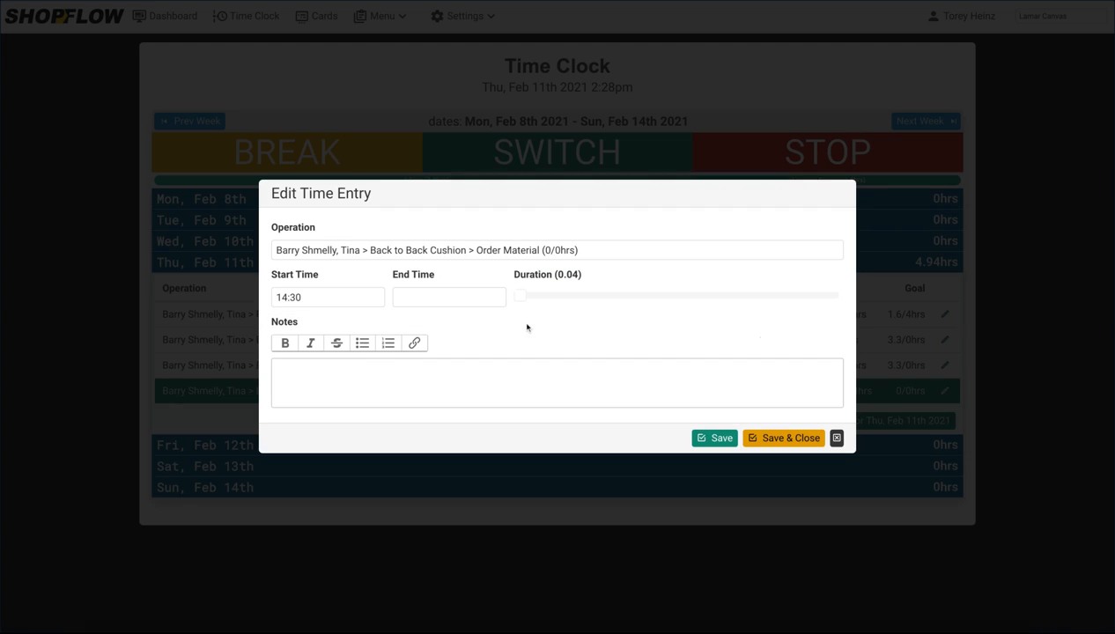
{"action": "left_click", "coordinate": [305, 298]}
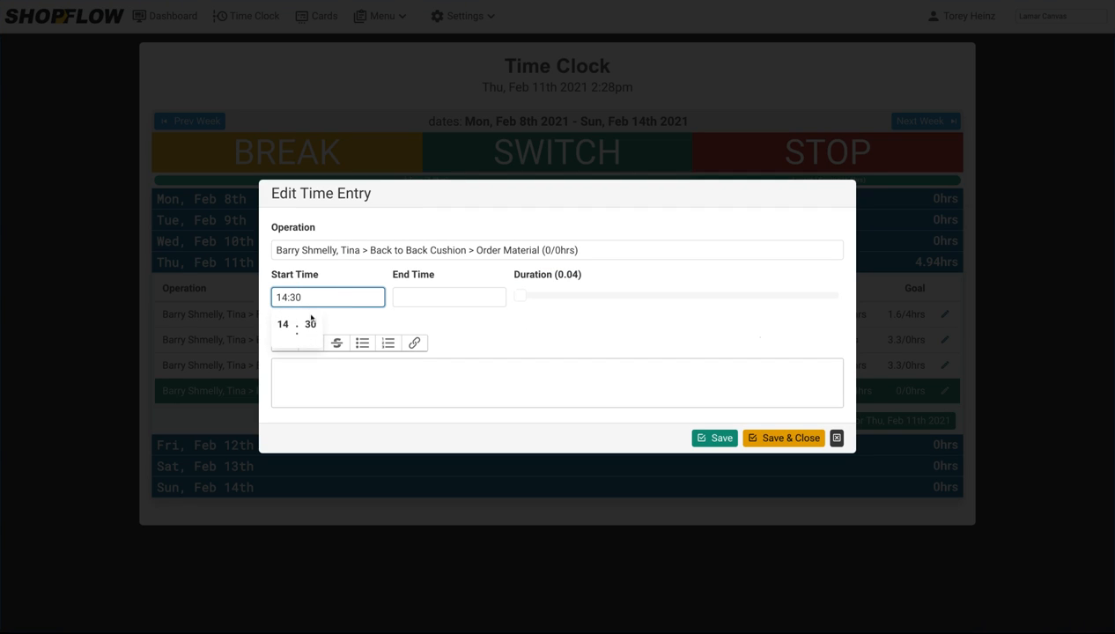
{"action": "left_click", "coordinate": [310, 325]}
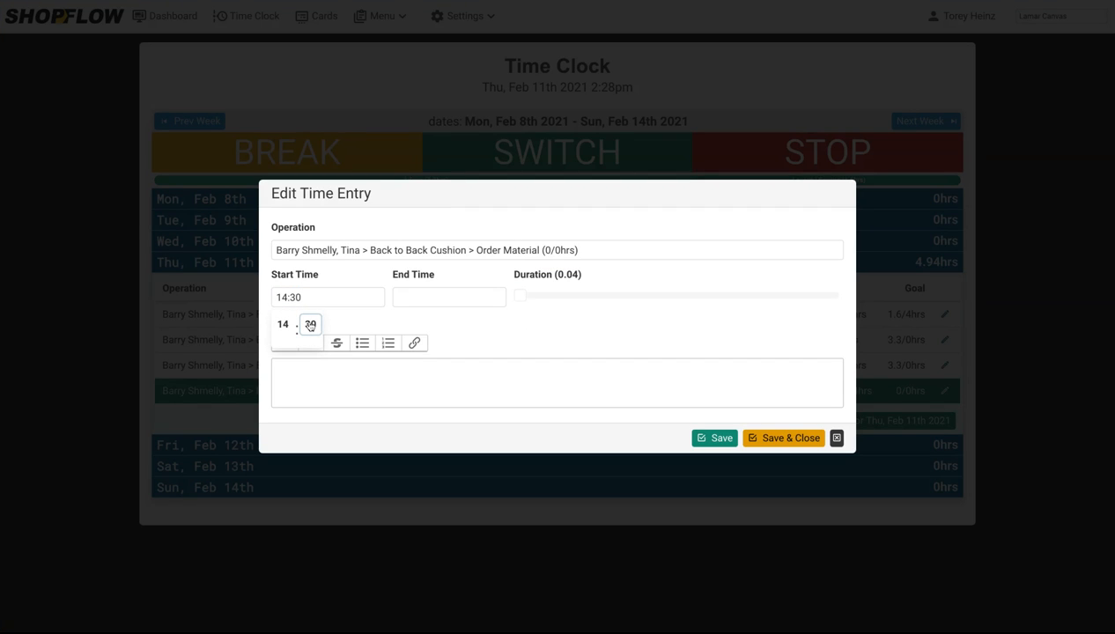
{"action": "type", "text": "15"}
{"action": "left_click", "coordinate": [795, 439]}
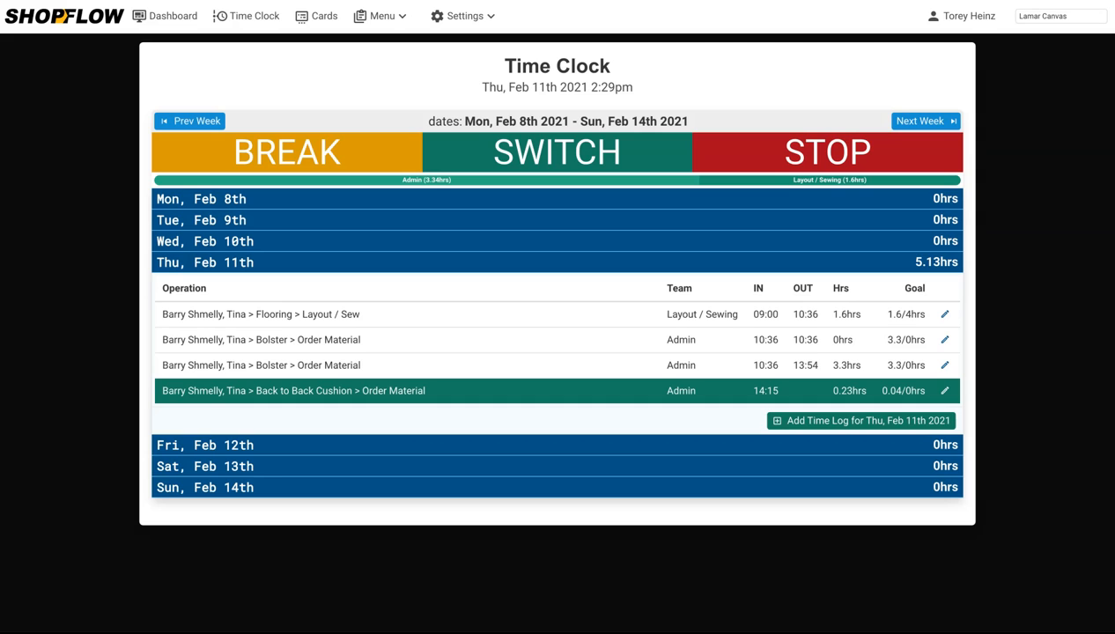
Switch the running task to the Cockpit Cover > Fit operation dated 2021-02-27 with the note "Hola!".
{"action": "left_click", "coordinate": [556, 152]}
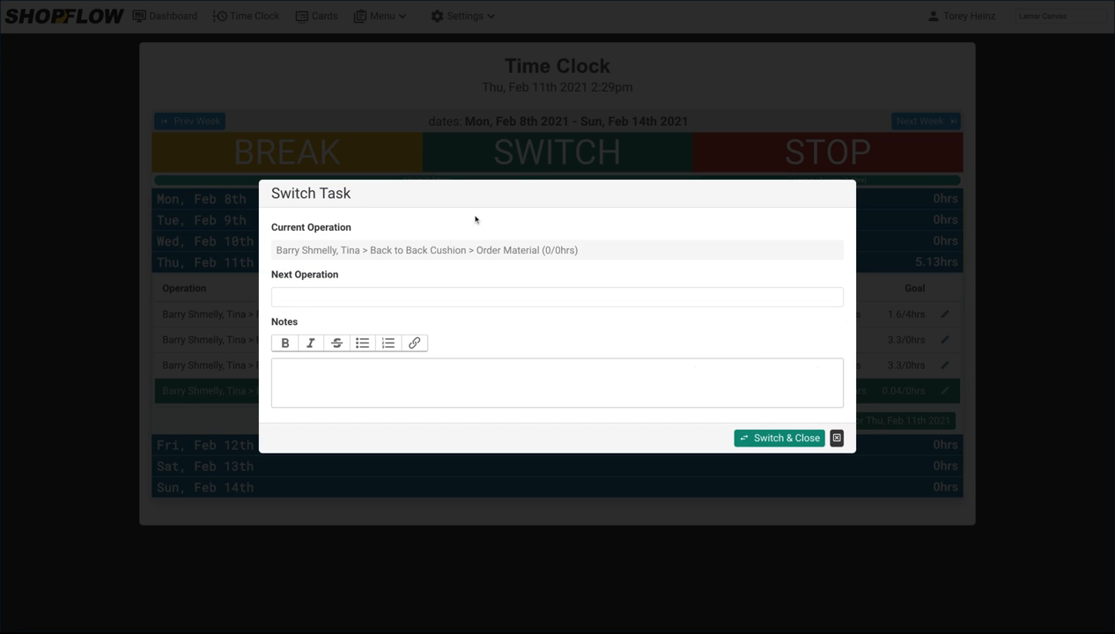
{"action": "left_click", "coordinate": [377, 298]}
{"action": "scroll", "coordinate": [379, 295], "scroll_direction": "down", "scroll_amount": 5}
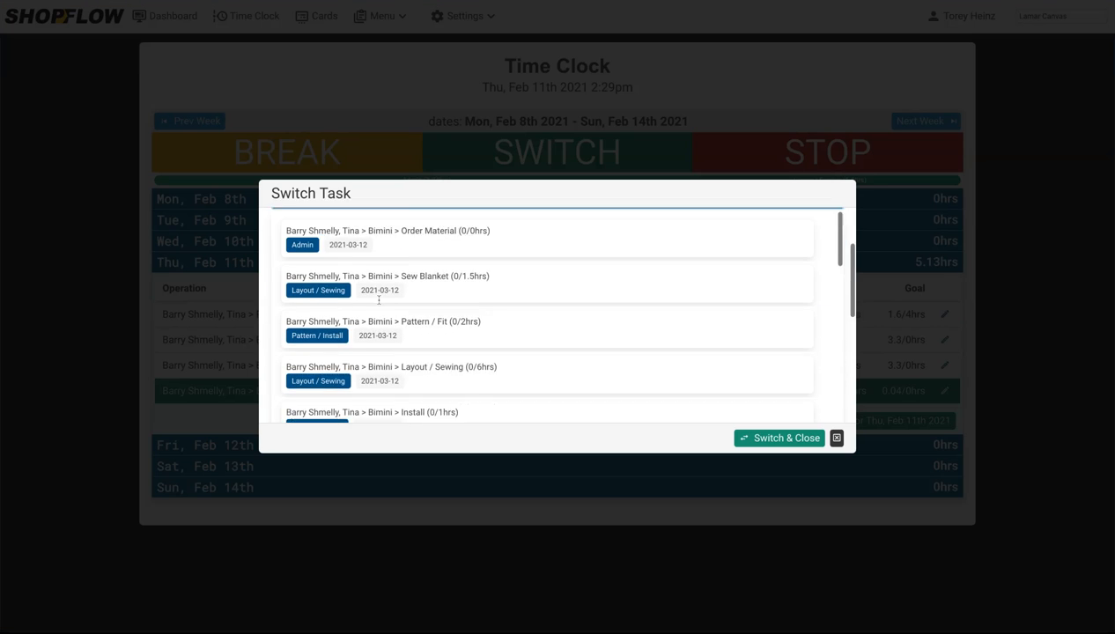
{"action": "scroll", "coordinate": [378, 301], "scroll_direction": "down", "scroll_amount": 6}
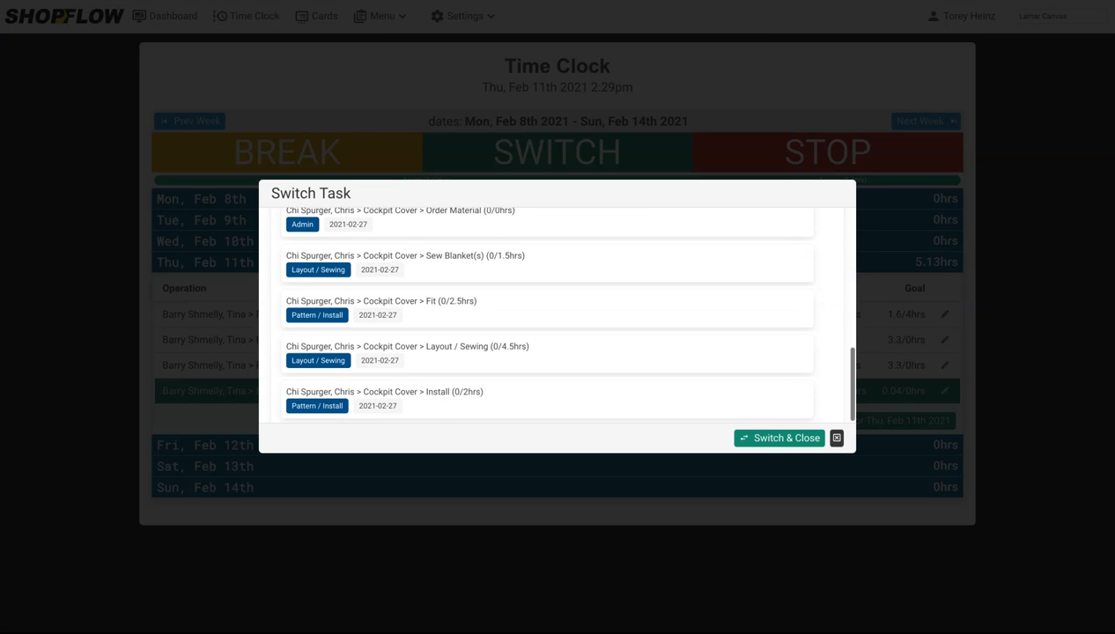
{"action": "left_click", "coordinate": [313, 304]}
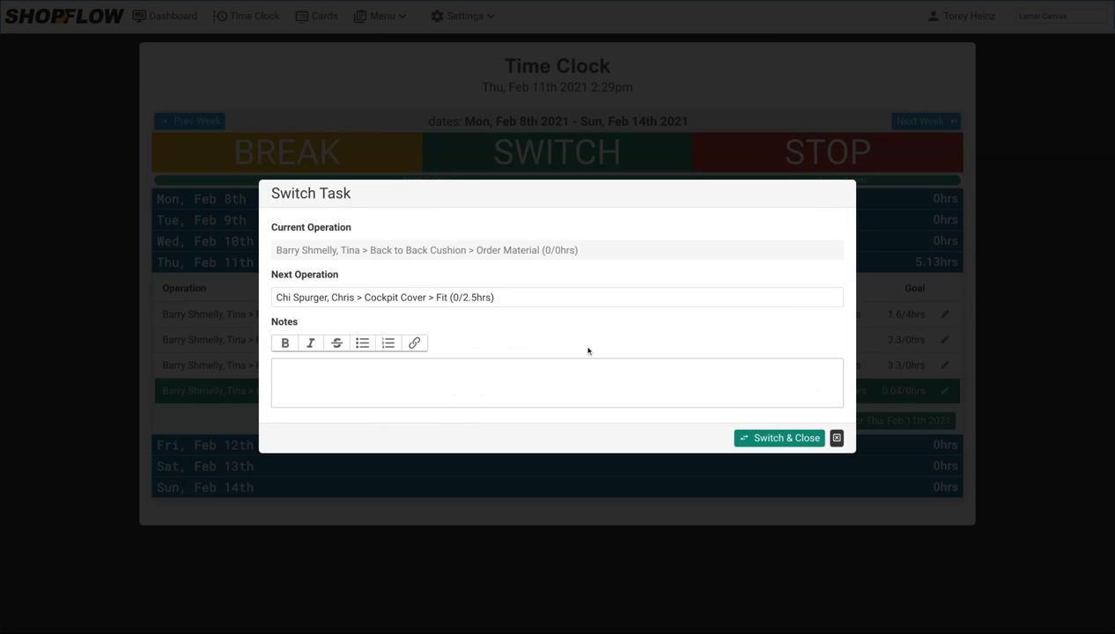
{"action": "left_click", "coordinate": [538, 368]}
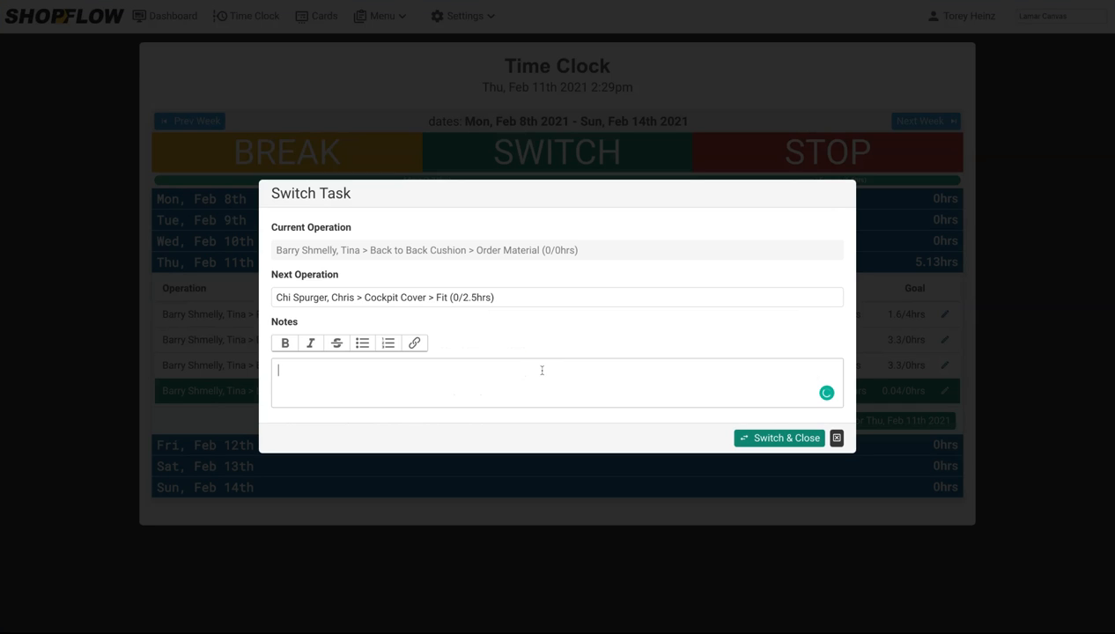
{"action": "type", "text": "Hola!"}
{"action": "left_click", "coordinate": [770, 440]}
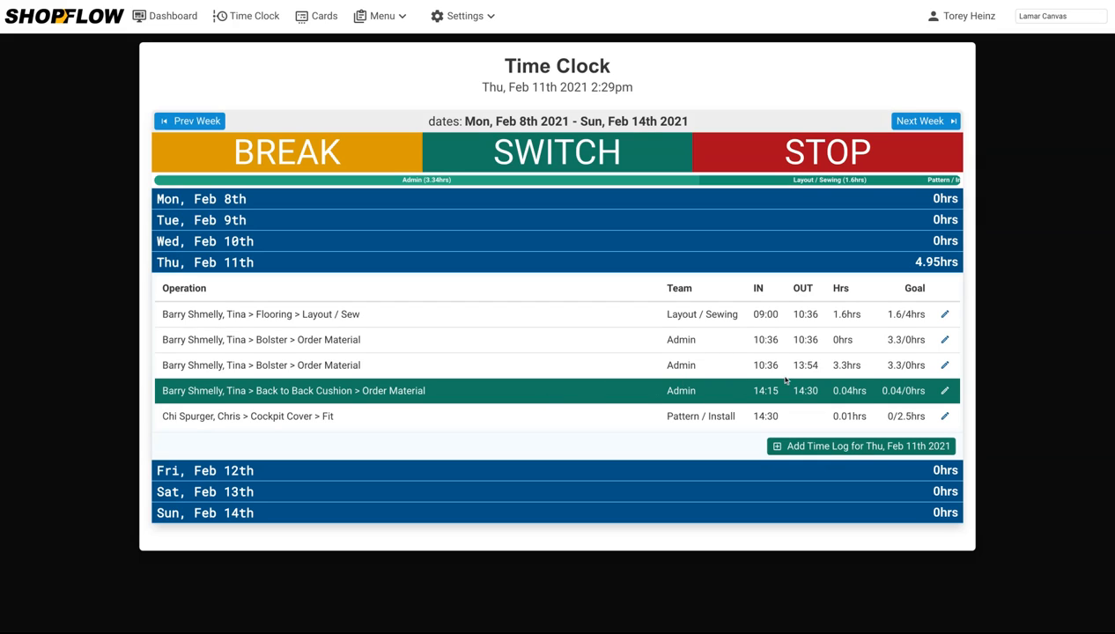
{"action": "left_click_drag", "start_coordinate": [794, 391], "coordinate": [818, 391]}
{"action": "left_click_drag", "start_coordinate": [753, 416], "coordinate": [780, 415]}
Add a time log on Thu, Feb 11th for the Windshield Cover > Order Material operation with a duration of 3 hours.
{"action": "left_click", "coordinate": [803, 446]}
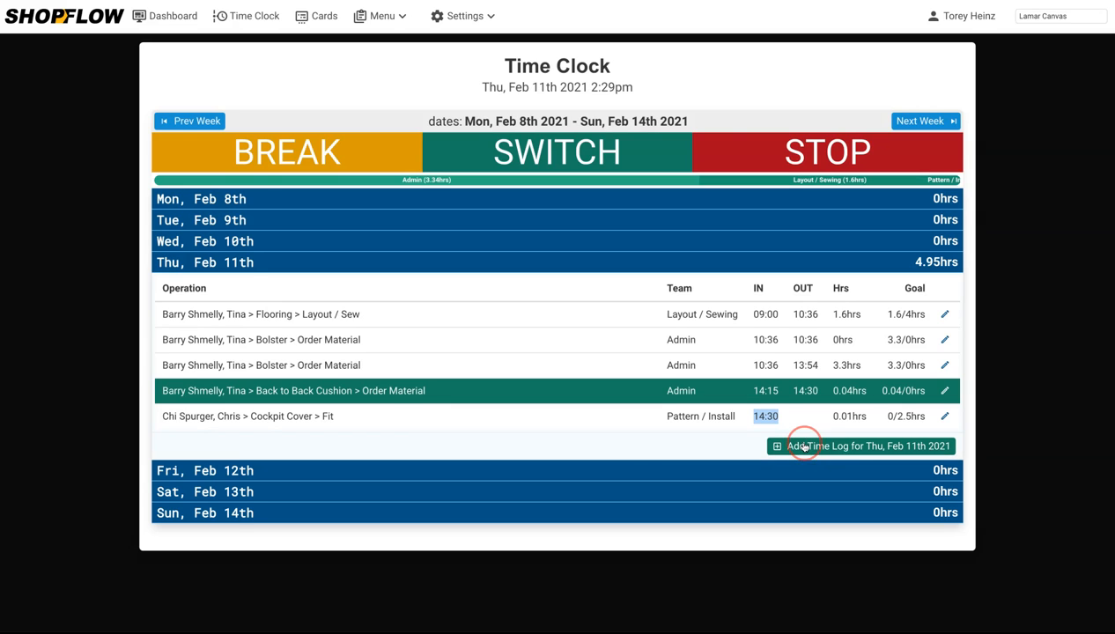
{"action": "left_click", "coordinate": [464, 254]}
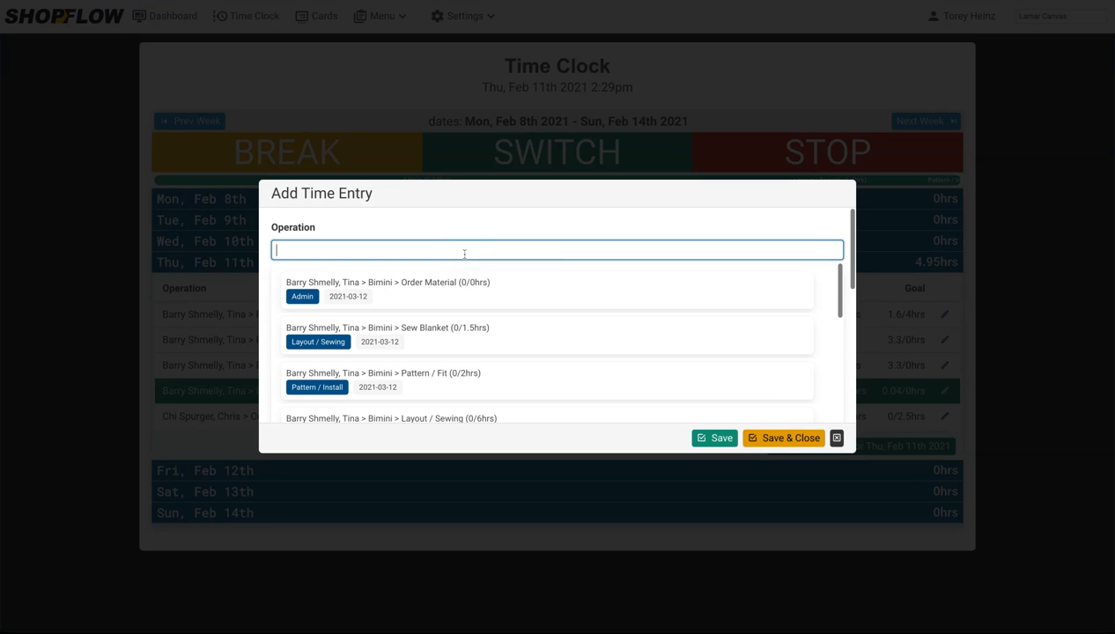
{"action": "scroll", "coordinate": [460, 325], "scroll_direction": "down", "scroll_amount": 10}
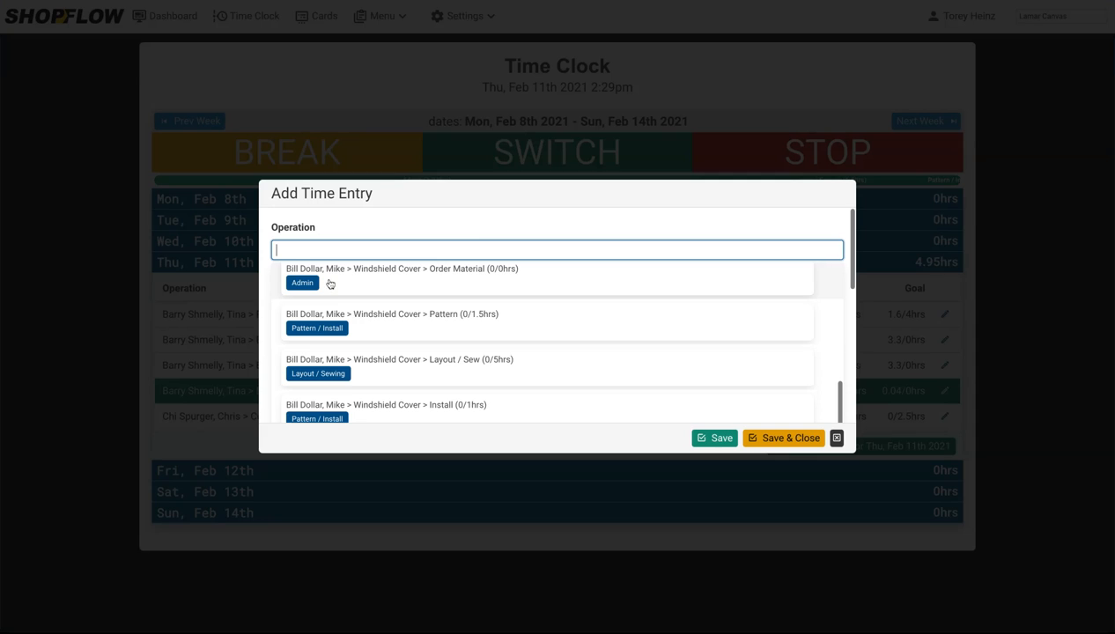
{"action": "left_click", "coordinate": [299, 284]}
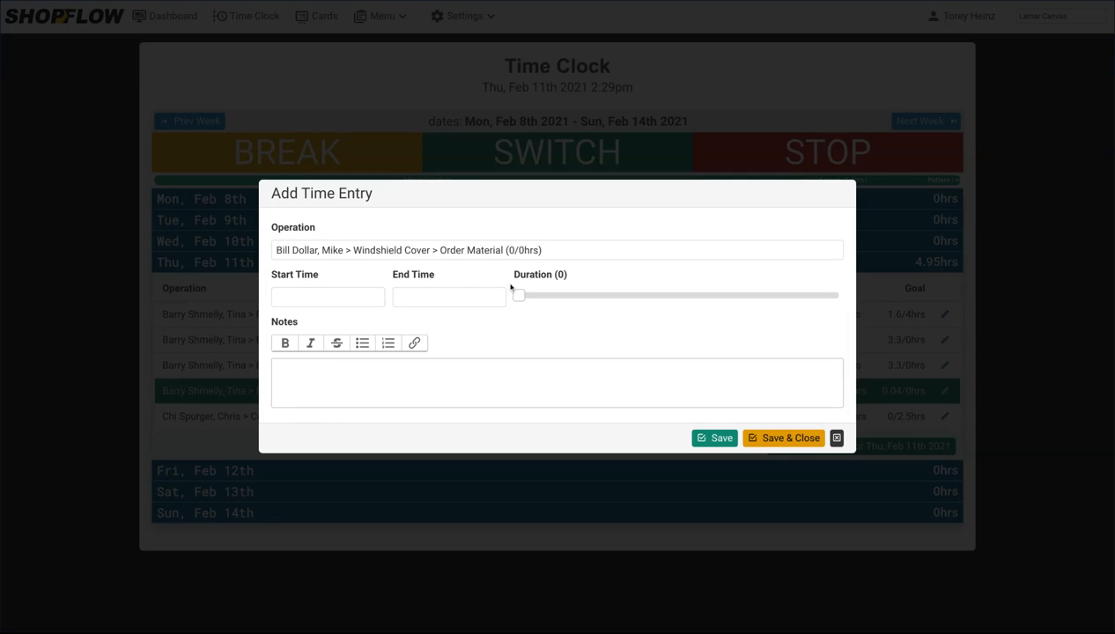
{"action": "left_click_drag", "start_coordinate": [518, 295], "coordinate": [613, 295]}
{"action": "left_click", "coordinate": [788, 438]}
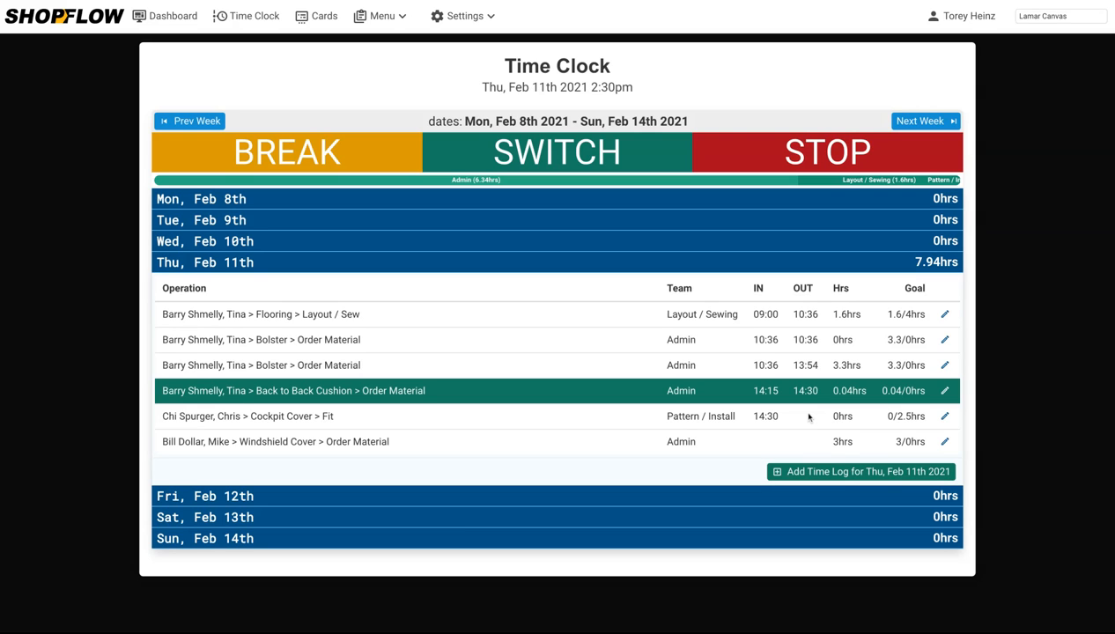
Stop work on the Back to Back Cushion > Order Material and Cockpit Cover > Fit operations.
{"action": "left_click", "coordinate": [800, 157]}
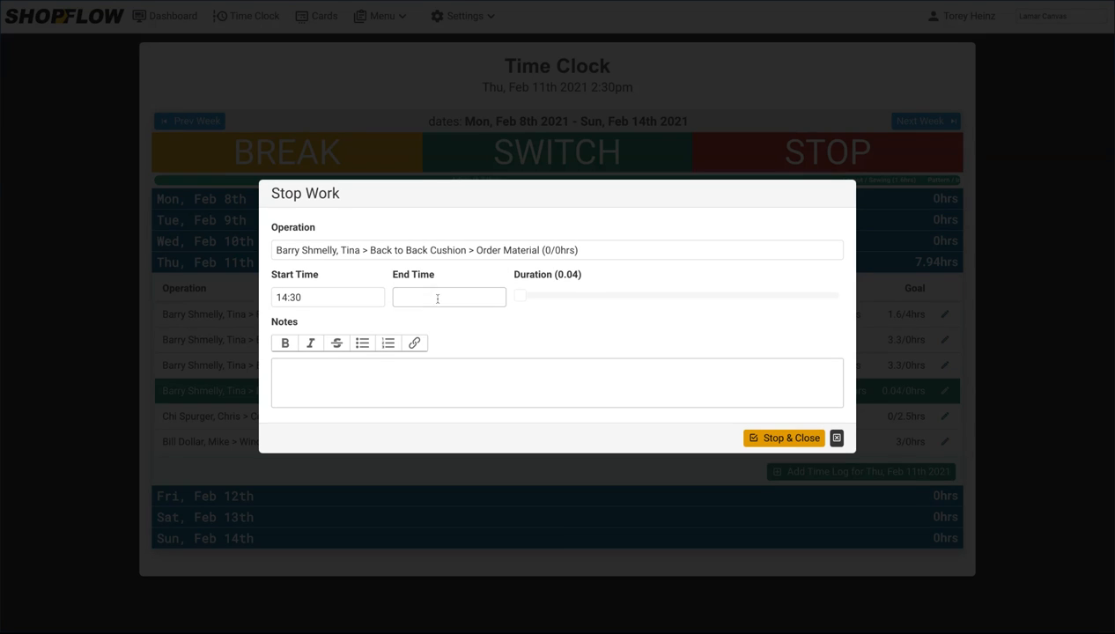
{"action": "left_click", "coordinate": [437, 379]}
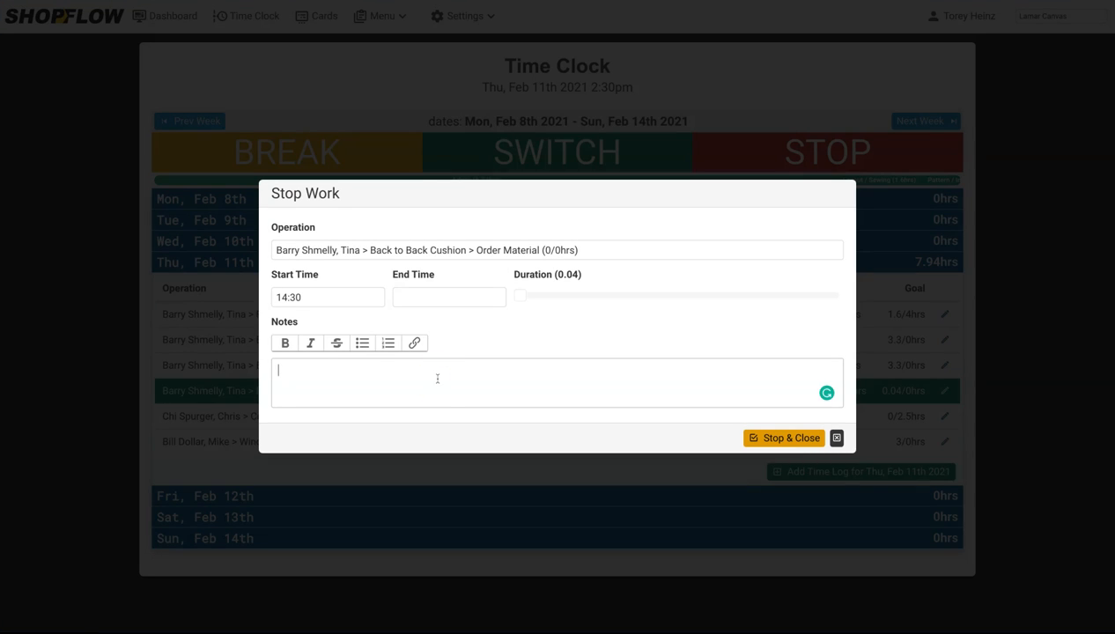
{"action": "left_click", "coordinate": [796, 438]}
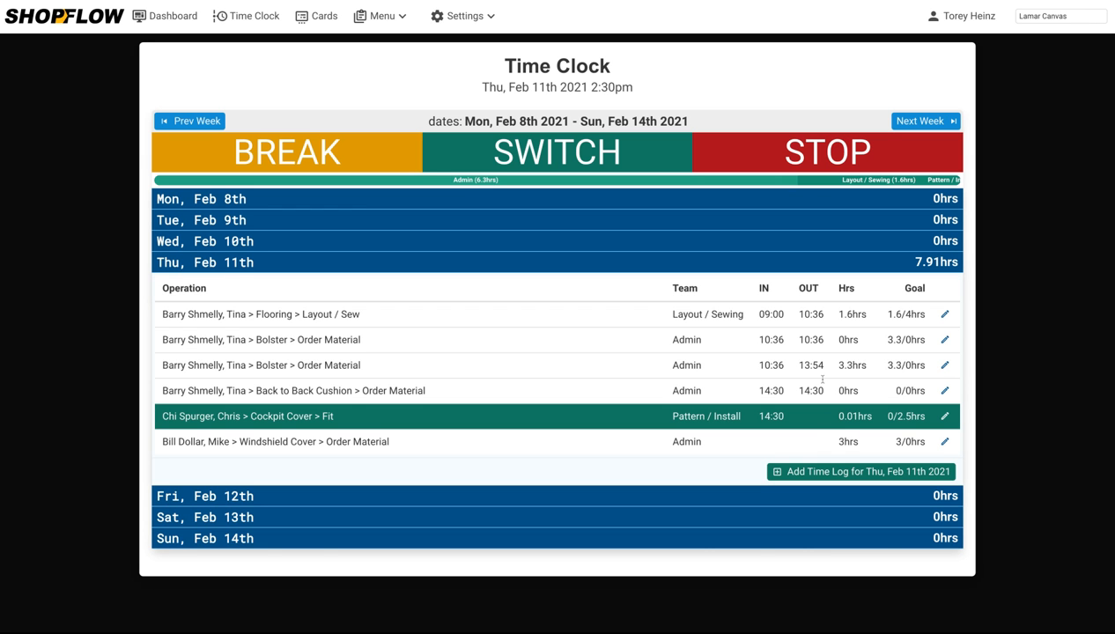
{"action": "left_click", "coordinate": [792, 154]}
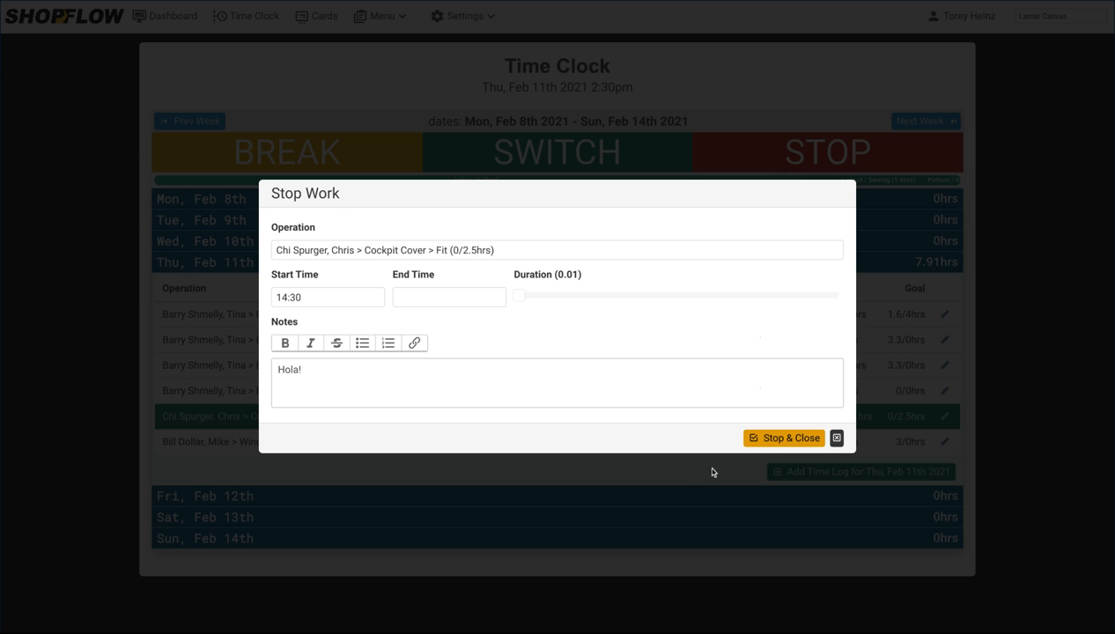
{"action": "left_click", "coordinate": [775, 438]}
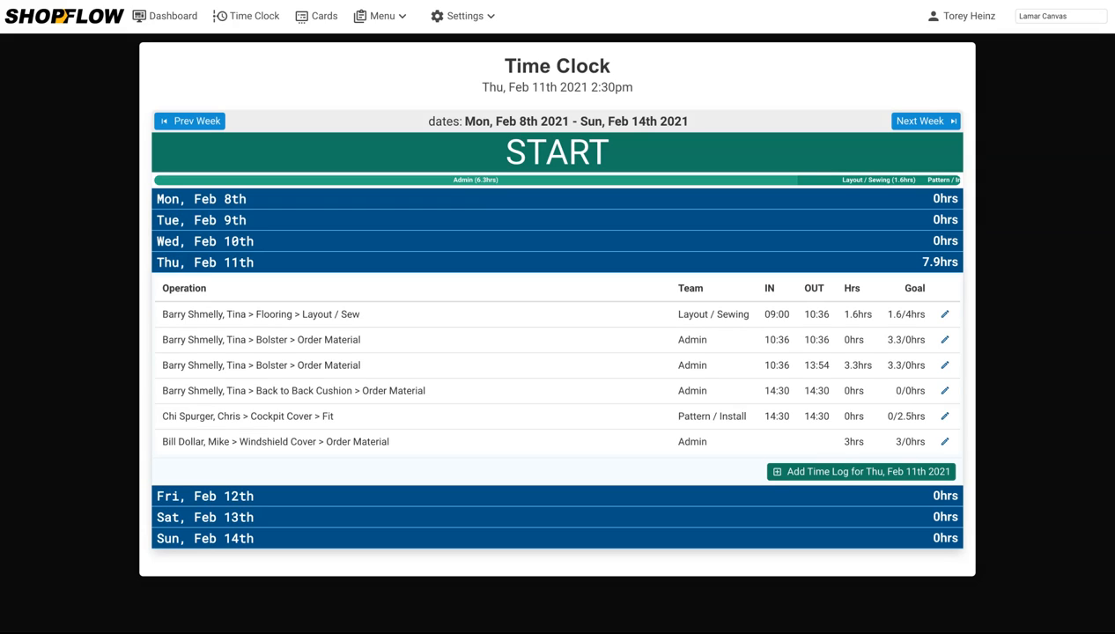
View the time entry form for the Bimini's Pattern / Fit operation on the approved card that also has a Console Cover, without saving.
{"action": "left_click", "coordinate": [320, 20]}
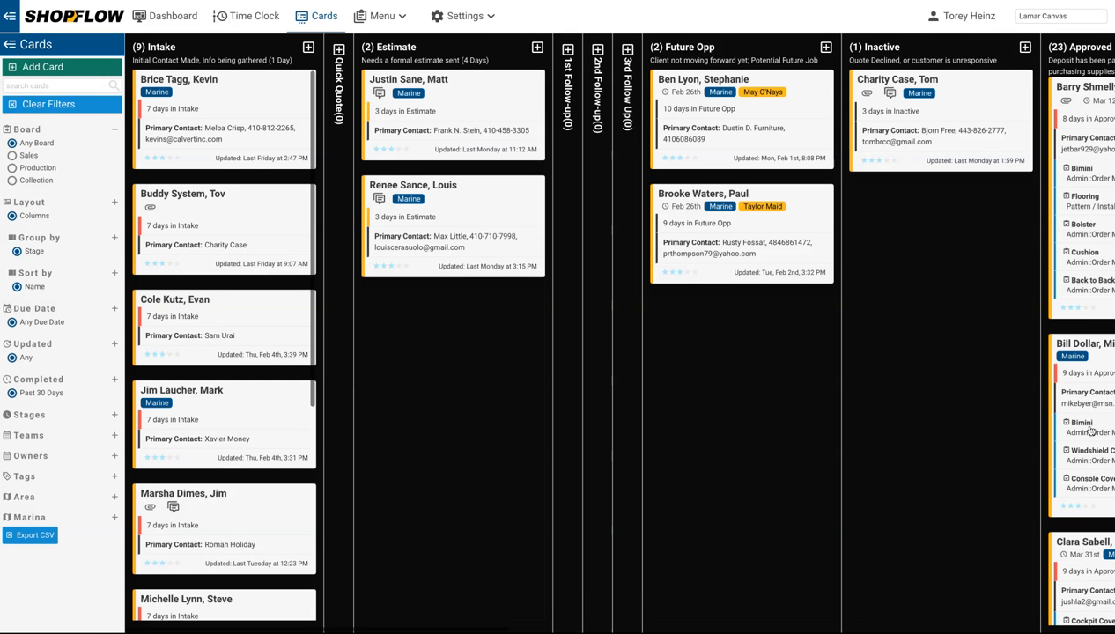
{"action": "scroll", "coordinate": [588, 409], "scroll_direction": "down", "scroll_amount": 5}
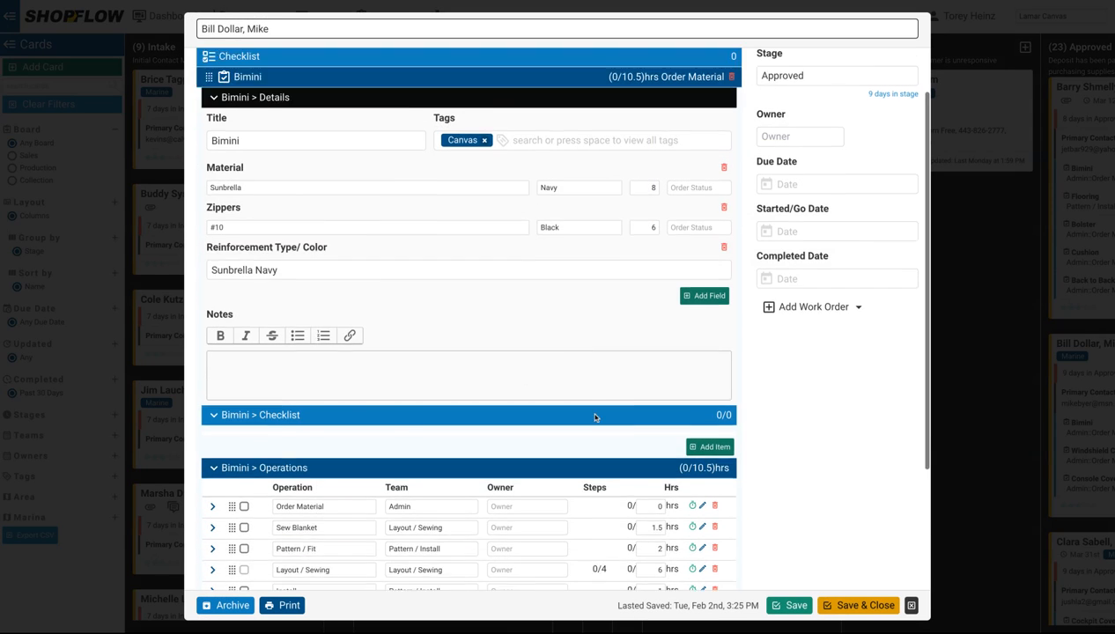
{"action": "left_click", "coordinate": [692, 377]}
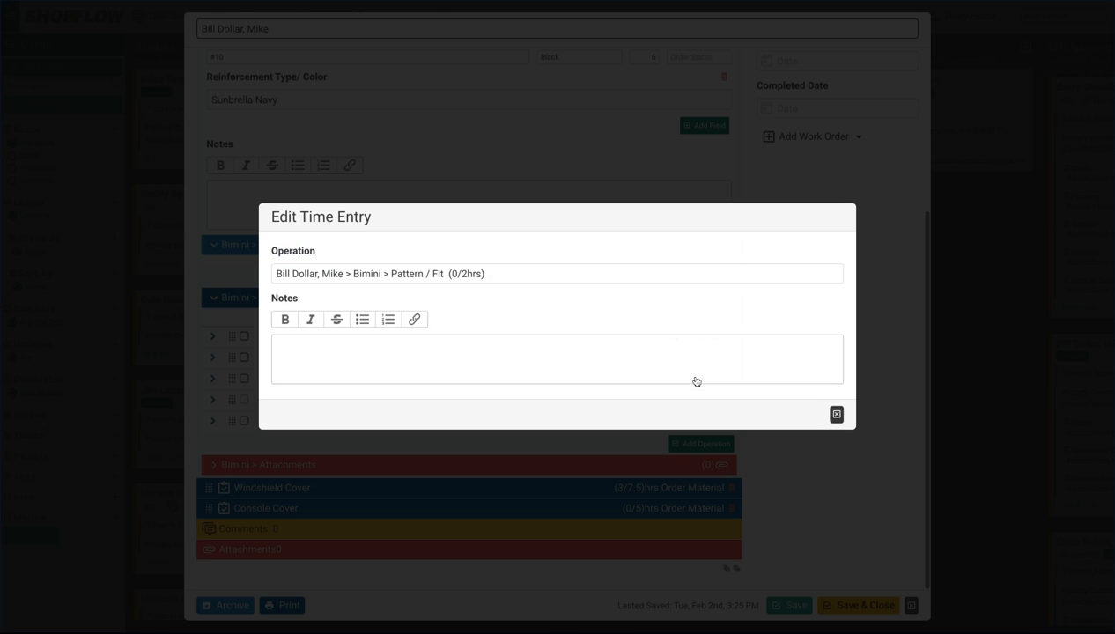
{"action": "left_click", "coordinate": [837, 414]}
{"action": "left_click", "coordinate": [910, 605]}
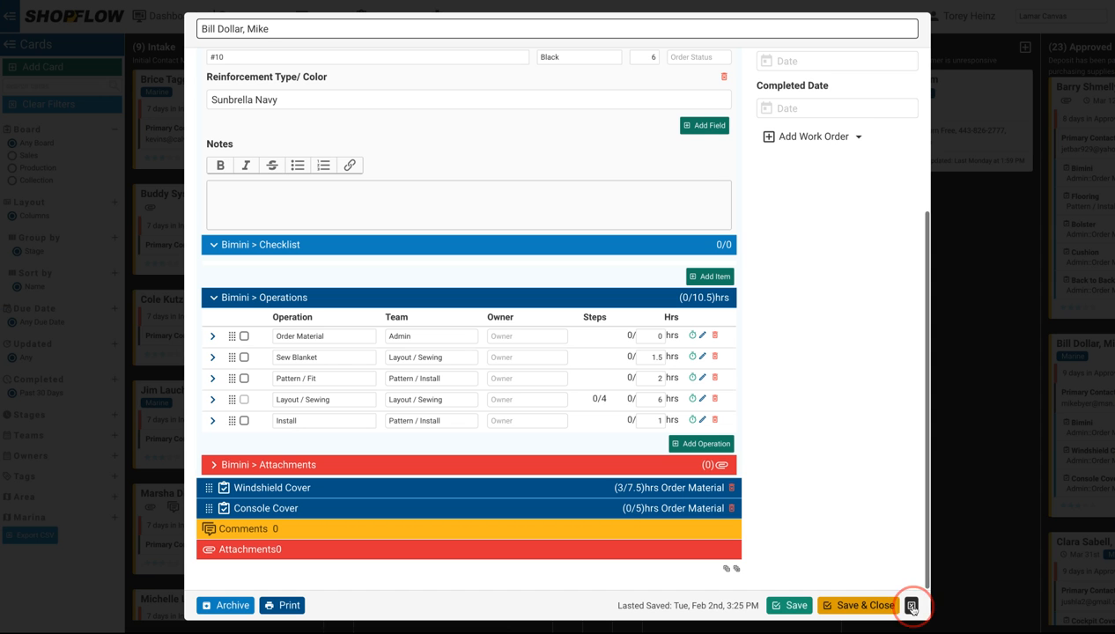
Return to the Time Clock and start work on the Bimini > Order Material operation dated 2021-03-12.
{"action": "left_click", "coordinate": [254, 16]}
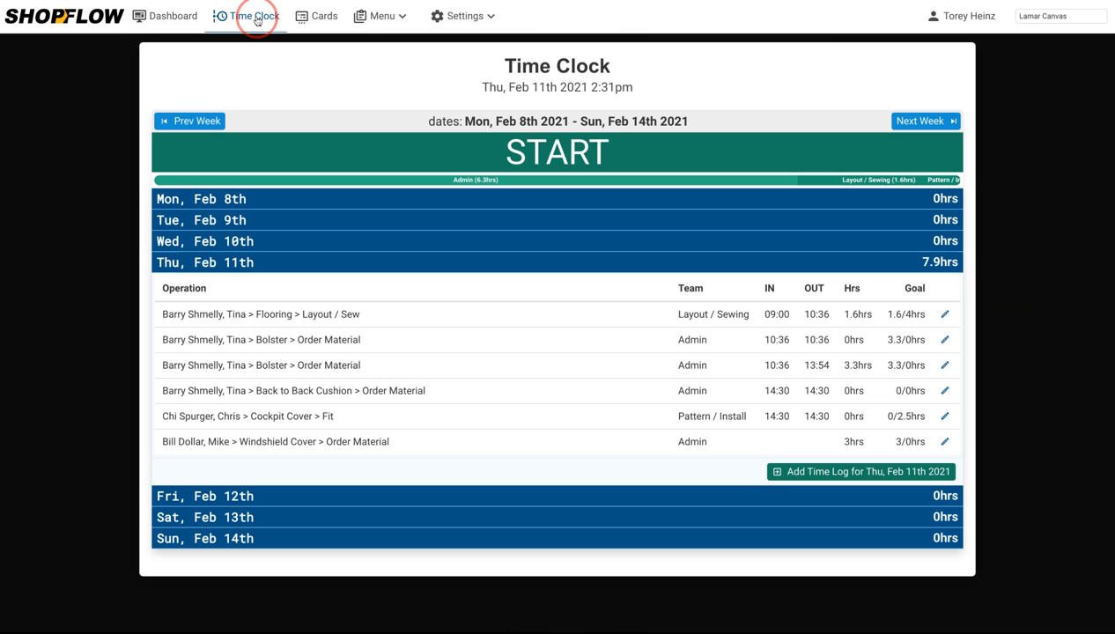
{"action": "left_click", "coordinate": [416, 149]}
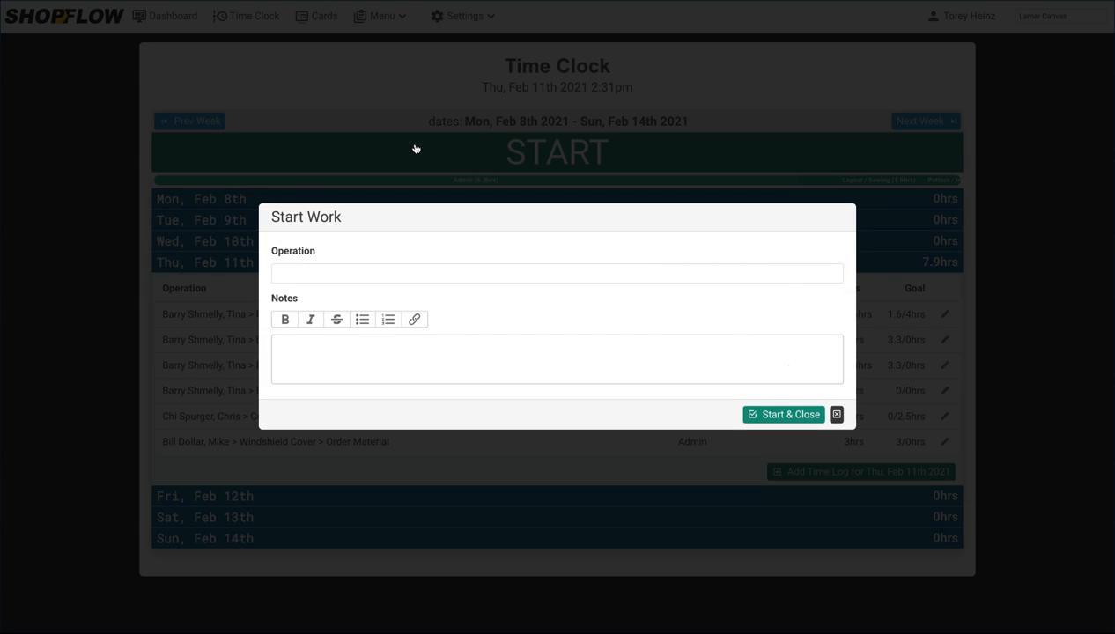
{"action": "left_click", "coordinate": [626, 275]}
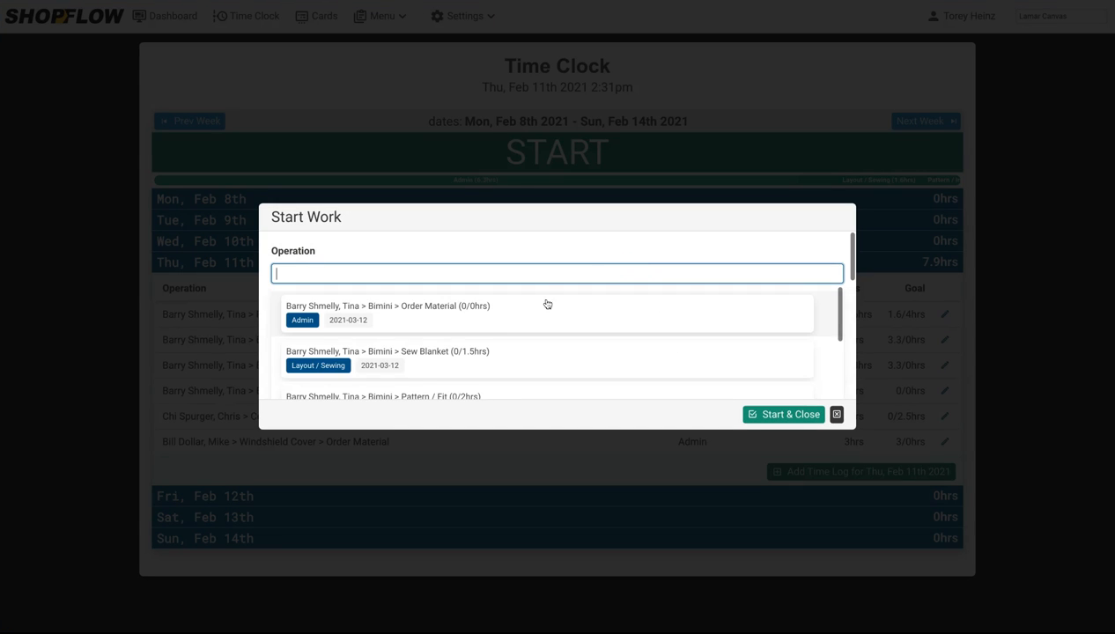
{"action": "left_click", "coordinate": [545, 305]}
{"action": "left_click", "coordinate": [797, 415]}
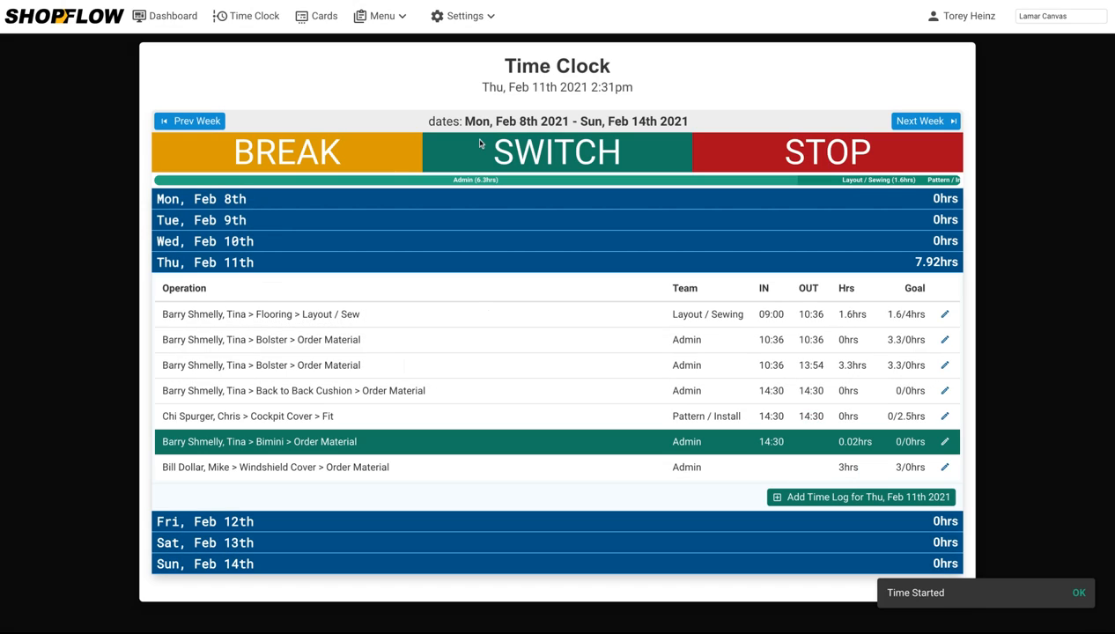
Reopen the Approved card with Bimini, Windshield Cover and Console Cover, check the Bimini's Pattern / Fit time entry form, and close both without saving.
{"action": "left_click", "coordinate": [319, 15]}
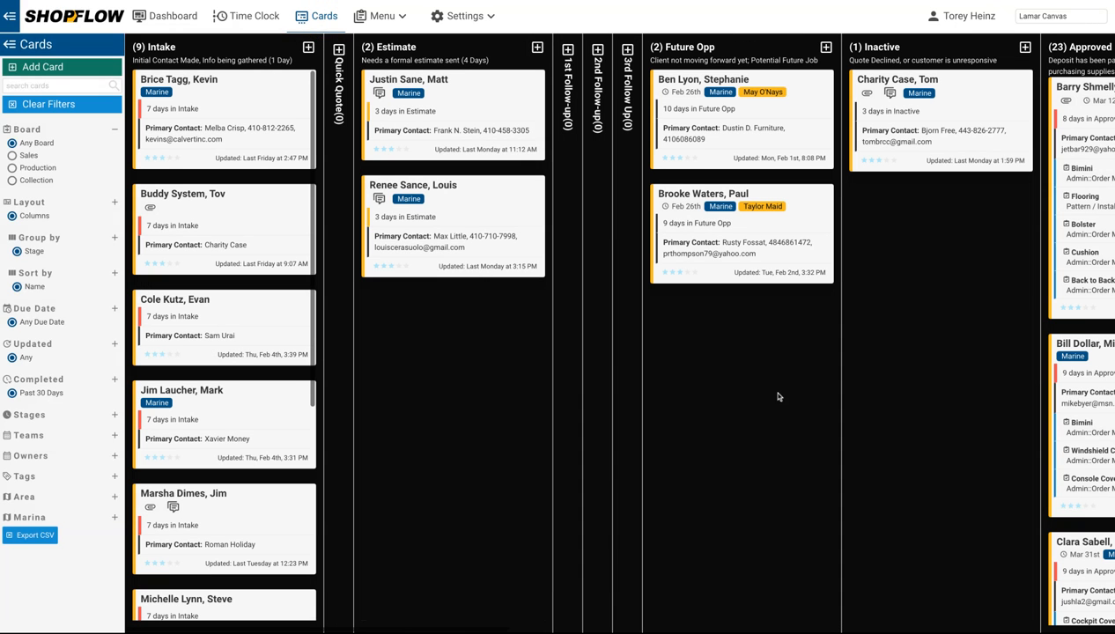
{"action": "left_click", "coordinate": [1082, 428]}
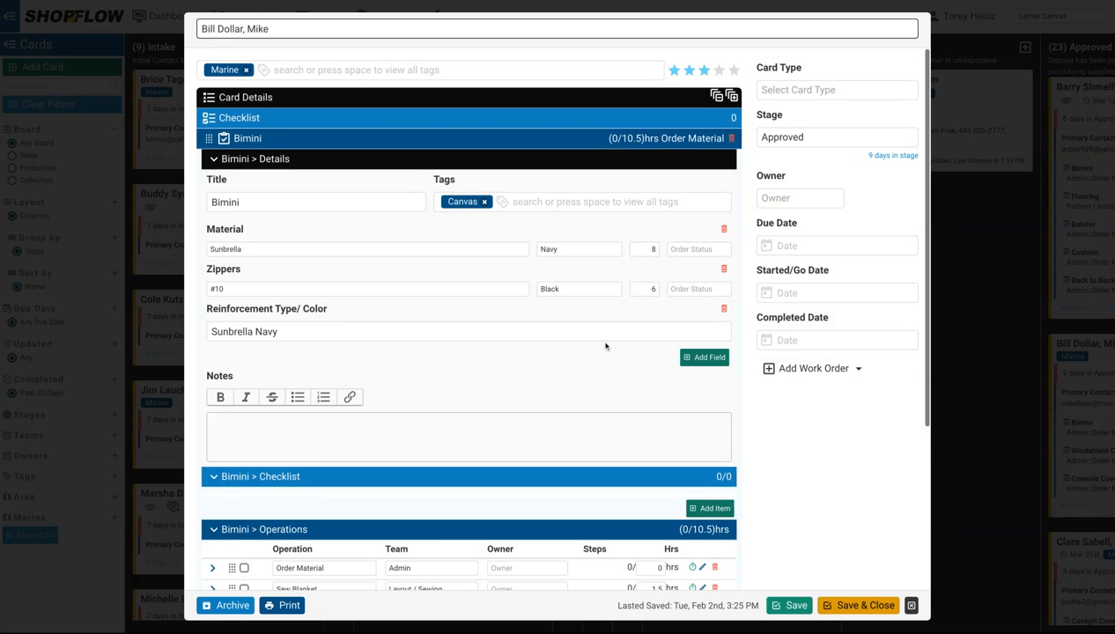
{"action": "scroll", "coordinate": [601, 344], "scroll_direction": "down", "scroll_amount": 5}
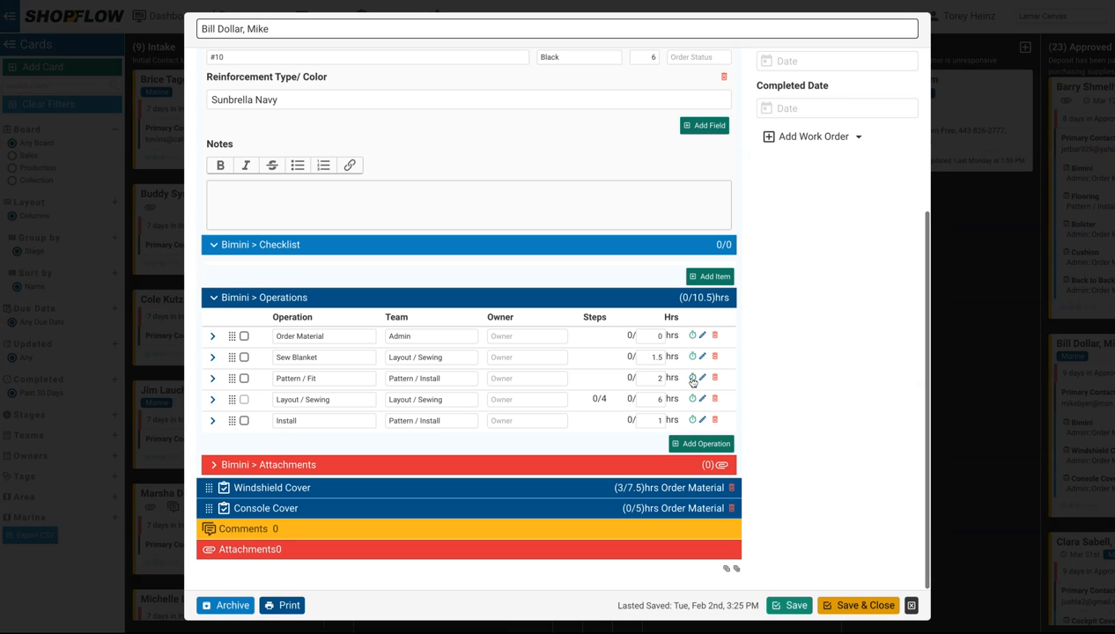
{"action": "left_click", "coordinate": [692, 378]}
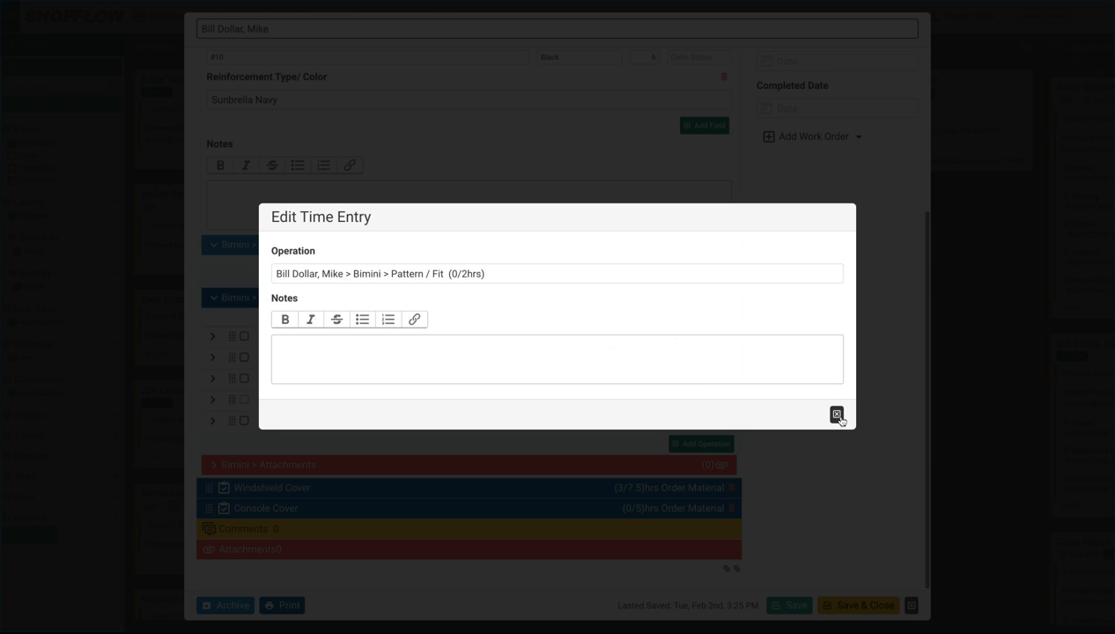
{"action": "left_click", "coordinate": [836, 415]}
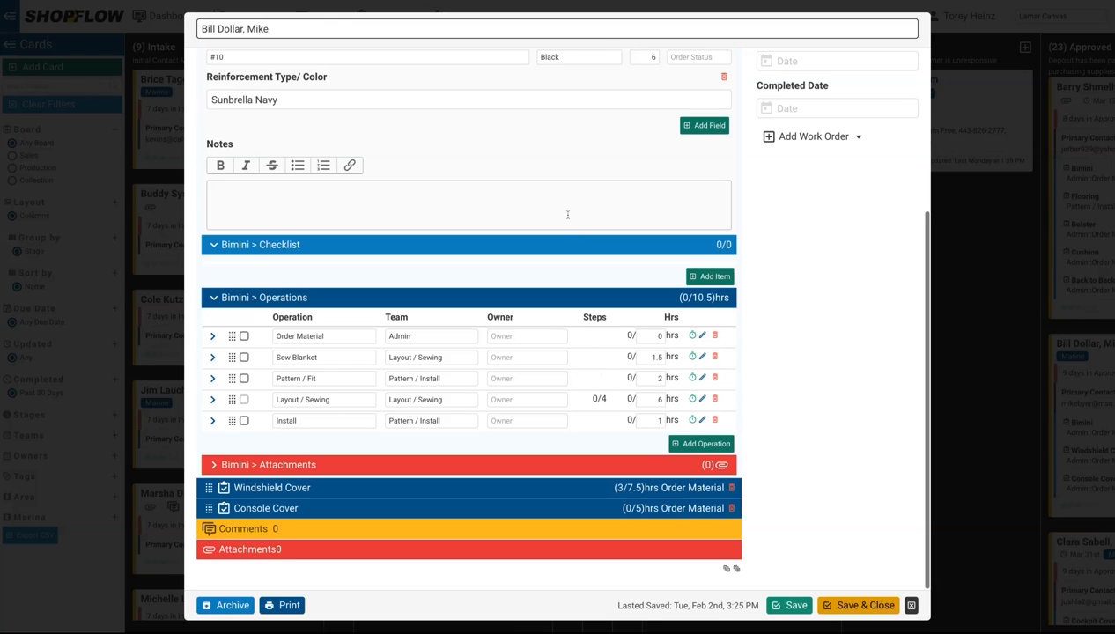
{"action": "left_click", "coordinate": [911, 605]}
From the Time Cards for the week ending Feb 13th, view the second listed employee's time logs for Wed, Feb 10th.
{"action": "left_click", "coordinate": [381, 18]}
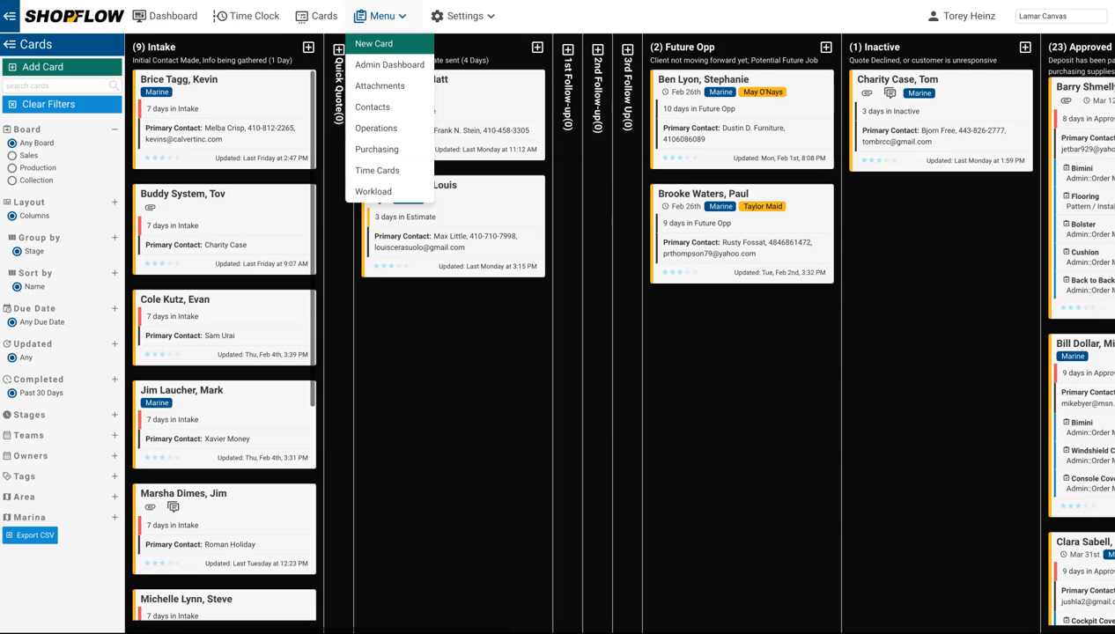
{"action": "left_click", "coordinate": [378, 170]}
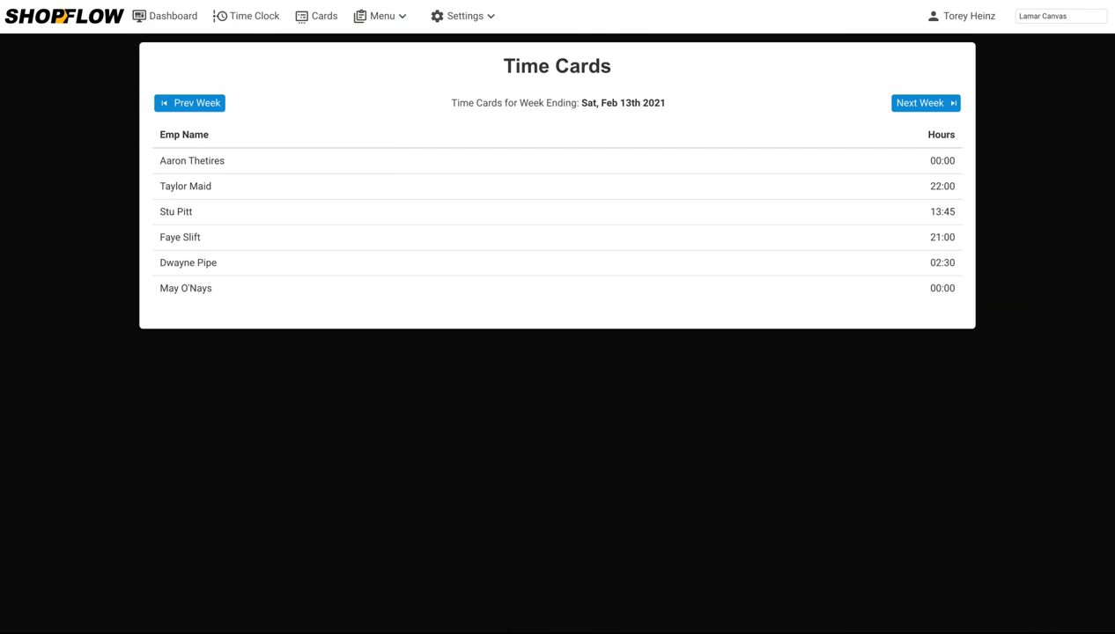
{"action": "left_click", "coordinate": [211, 187]}
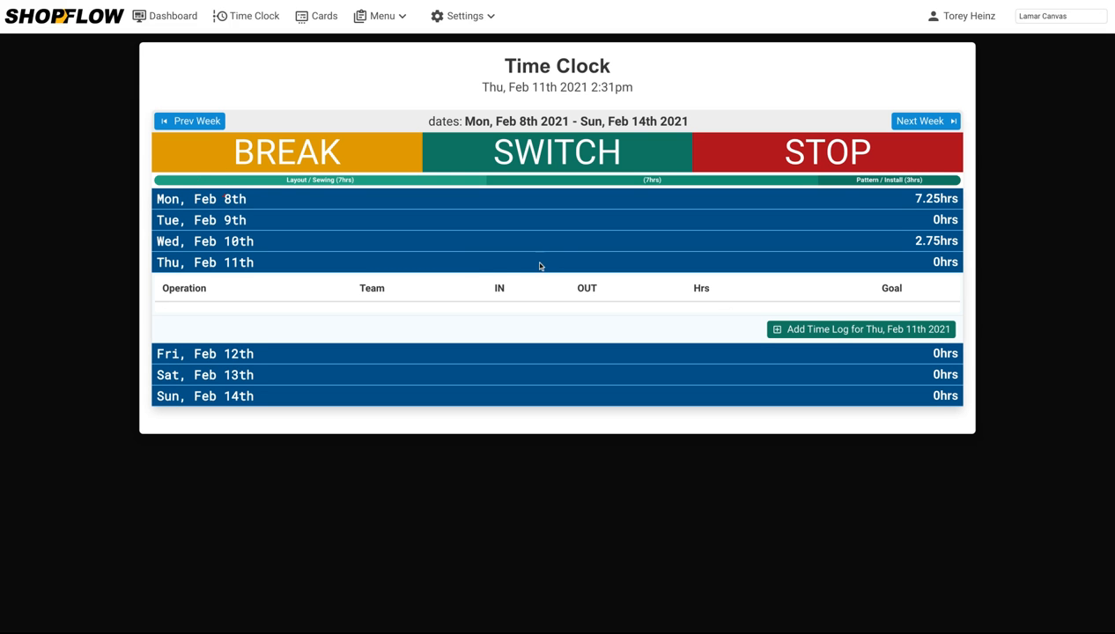
{"action": "left_click", "coordinate": [578, 248]}
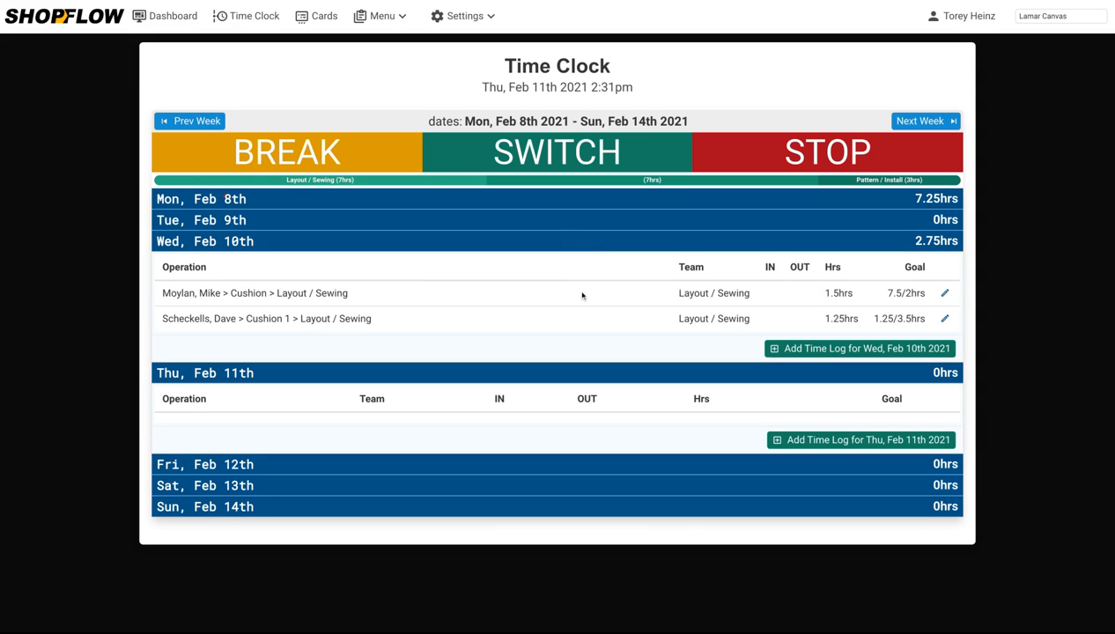